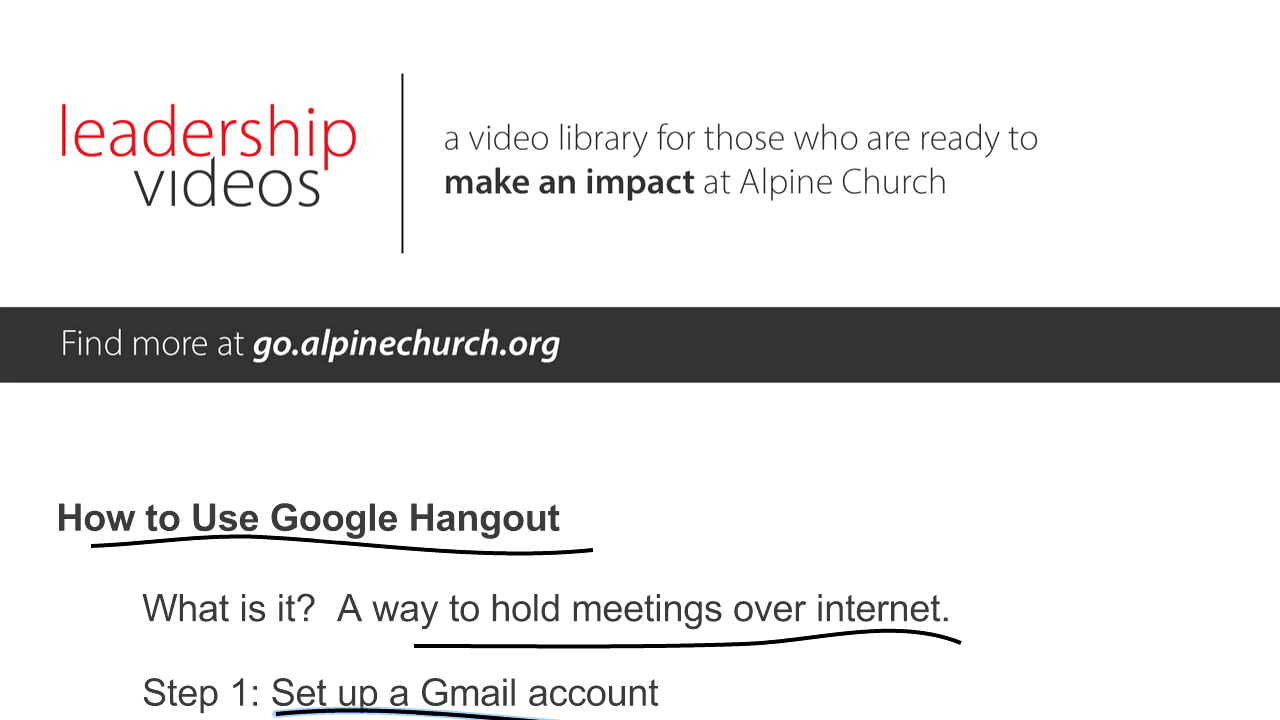
Scroll the slide and underline 'Log in to Google +' with the pen
{"action": "scroll", "coordinate": [640, 400], "scroll_direction": "down", "scroll_amount": 2}
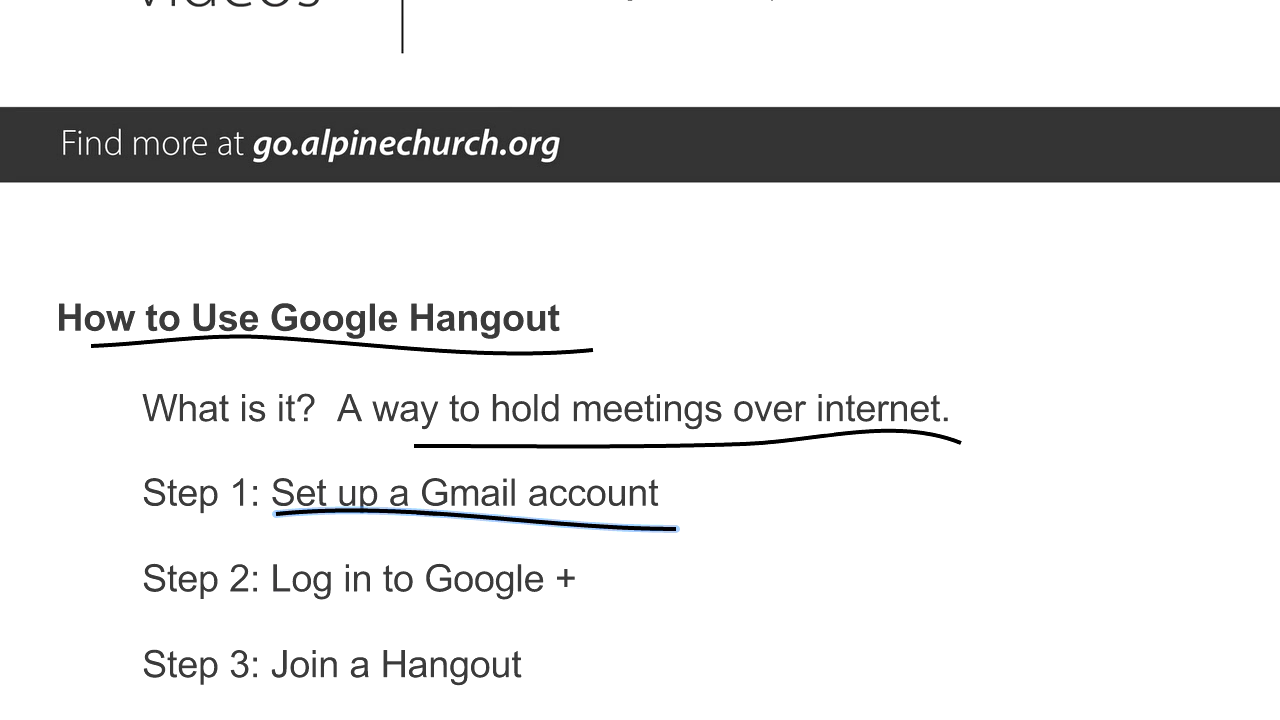
{"action": "left_click_drag", "start_coordinate": [282, 608], "coordinate": [590, 606]}
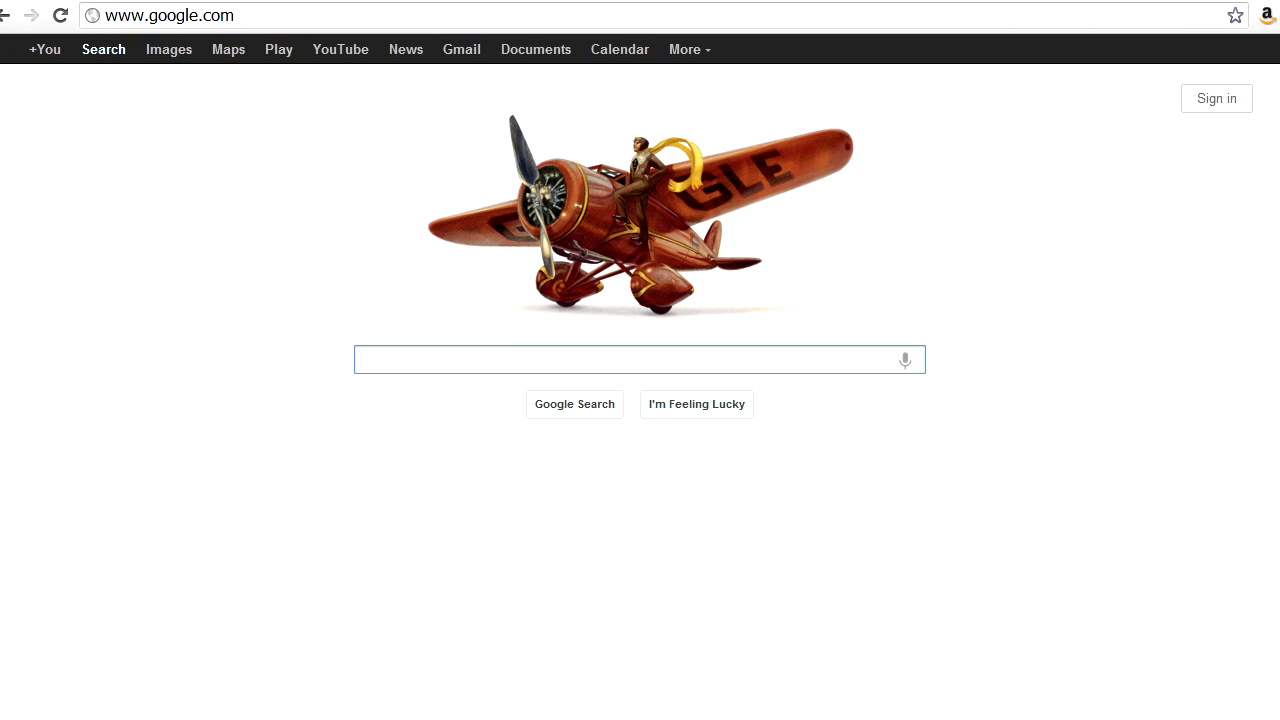
Sign in to Google with the account password, correcting a mistyped character
{"action": "left_click", "coordinate": [1216, 98]}
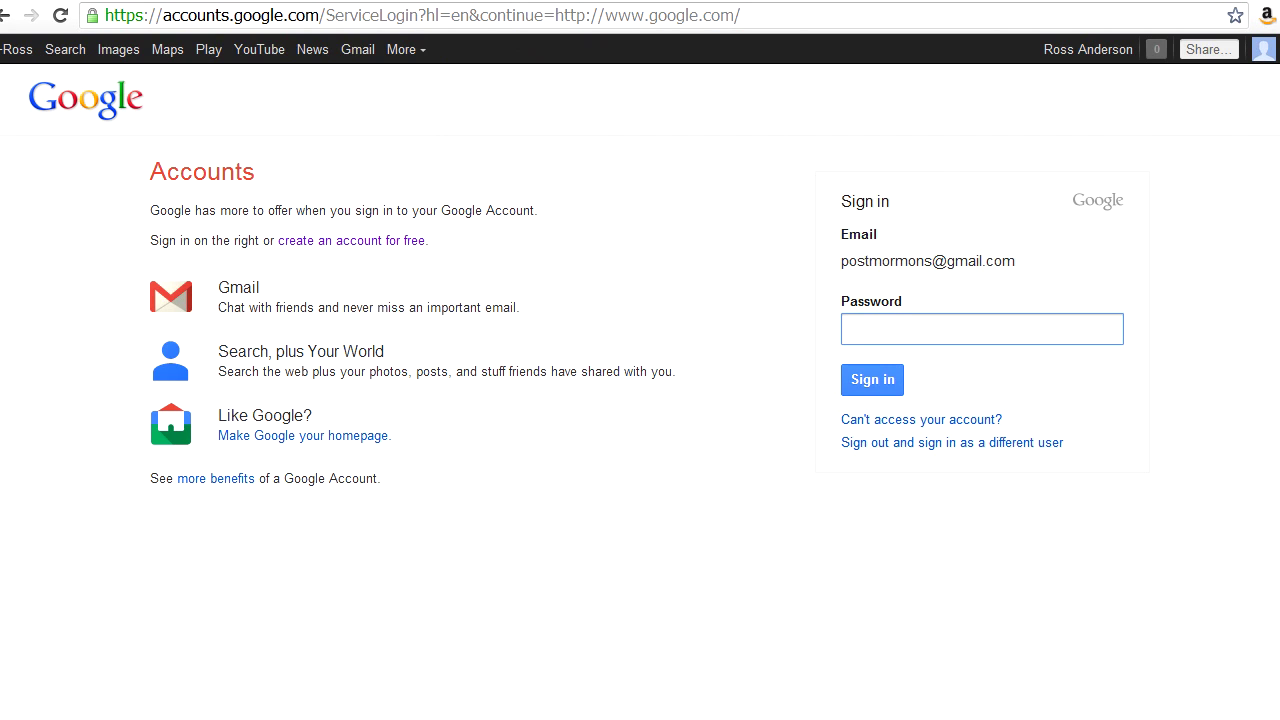
{"action": "type", "text": "x"}
{"action": "key", "text": "BackSpace"}
{"action": "type", "text": "xxxxxxx"}
{"action": "key", "text": "Return"}
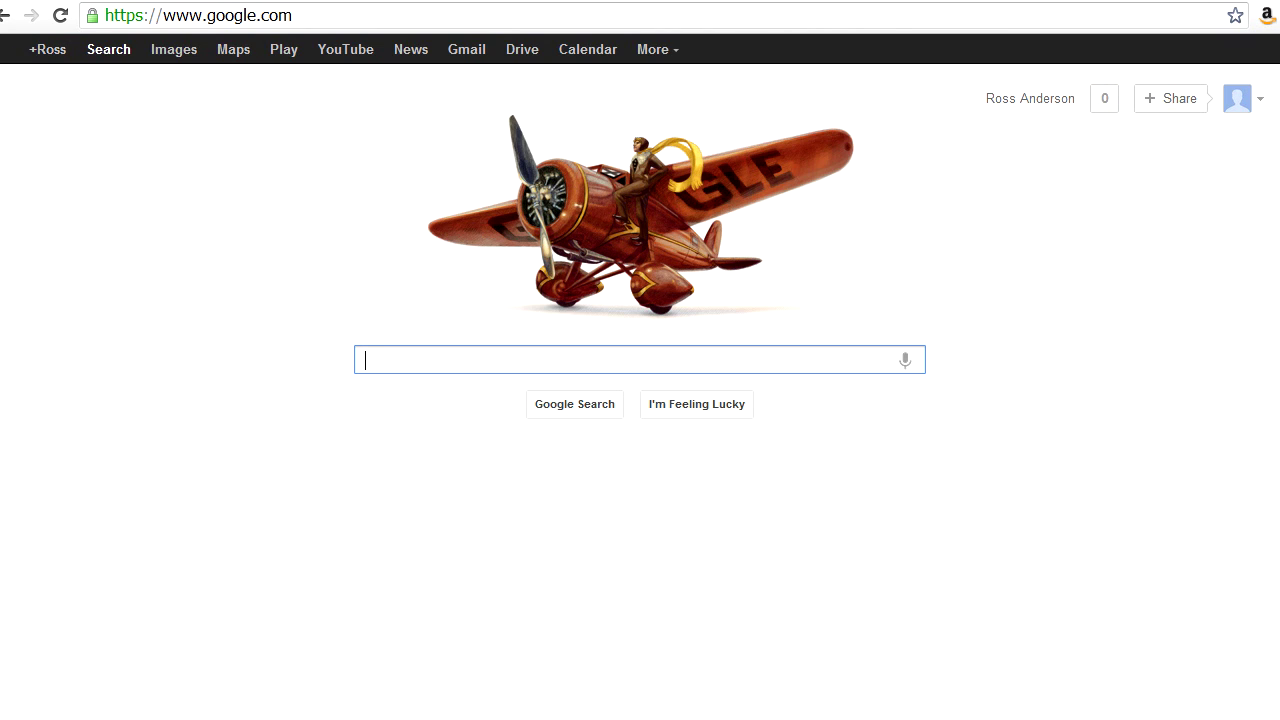
Open Google+, then underline 'Join a Hangout' and circle 'Join' on the slide
{"action": "left_click", "coordinate": [47, 49]}
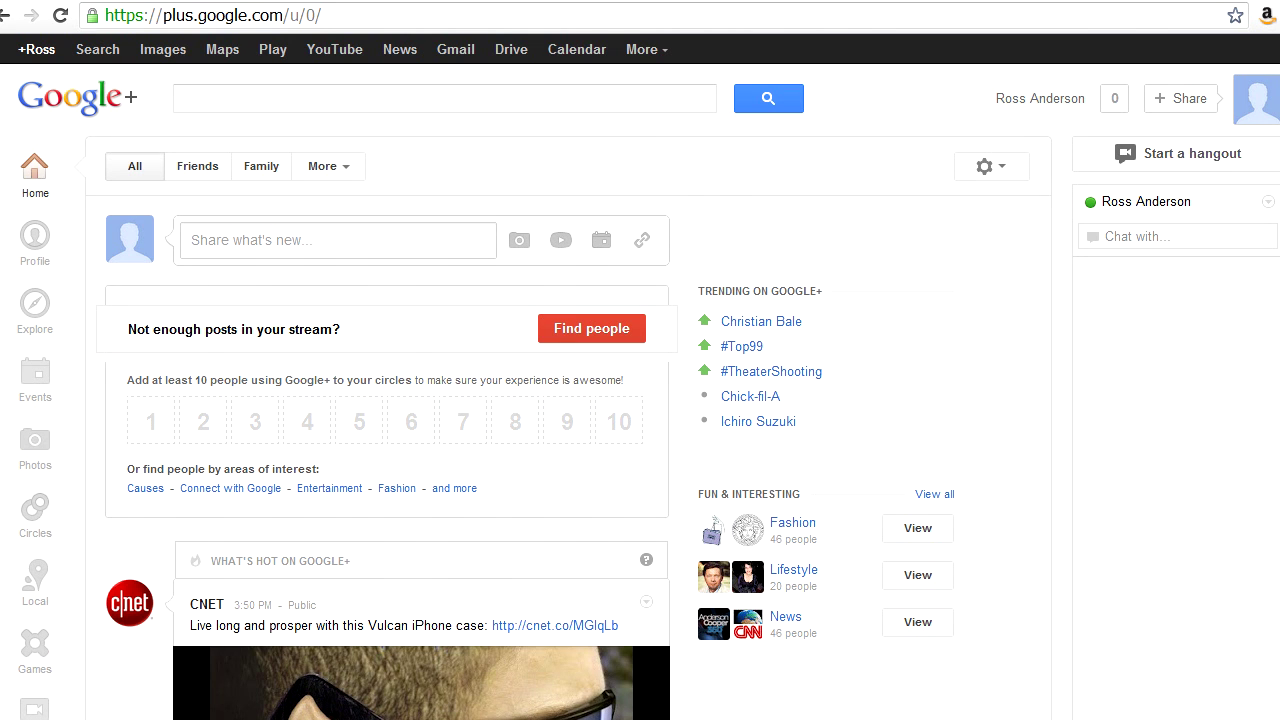
{"action": "key", "text": "ctrl+Tab"}
{"action": "left_click_drag", "start_coordinate": [264, 462], "coordinate": [554, 464]}
{"action": "mouse_move", "coordinate": [356, 432]}
{"action": "left_mouse_down"}
{"action": "mouse_move", "coordinate": [284, 405]}
{"action": "mouse_move", "coordinate": [328, 468]}
{"action": "mouse_move", "coordinate": [326, 404]}
{"action": "left_mouse_up"}
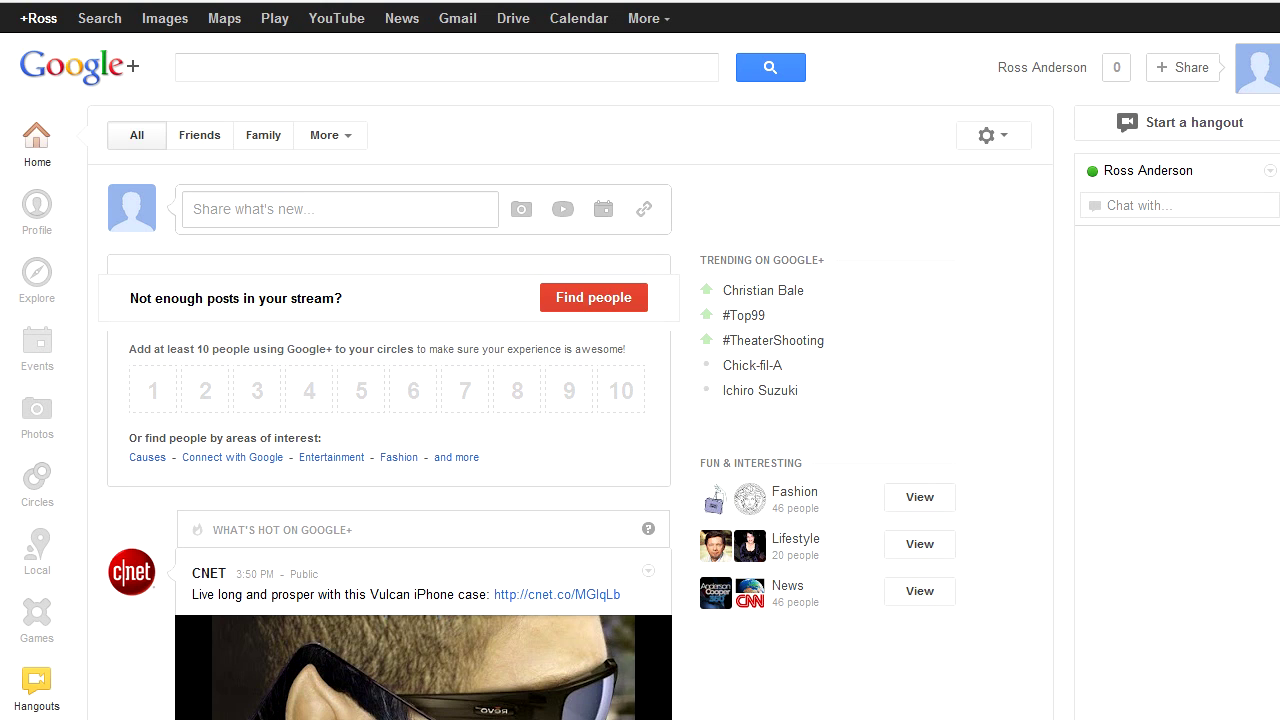
Open the Google+ Hangouts page and join one of the listed hangouts
{"action": "left_click", "coordinate": [36, 684]}
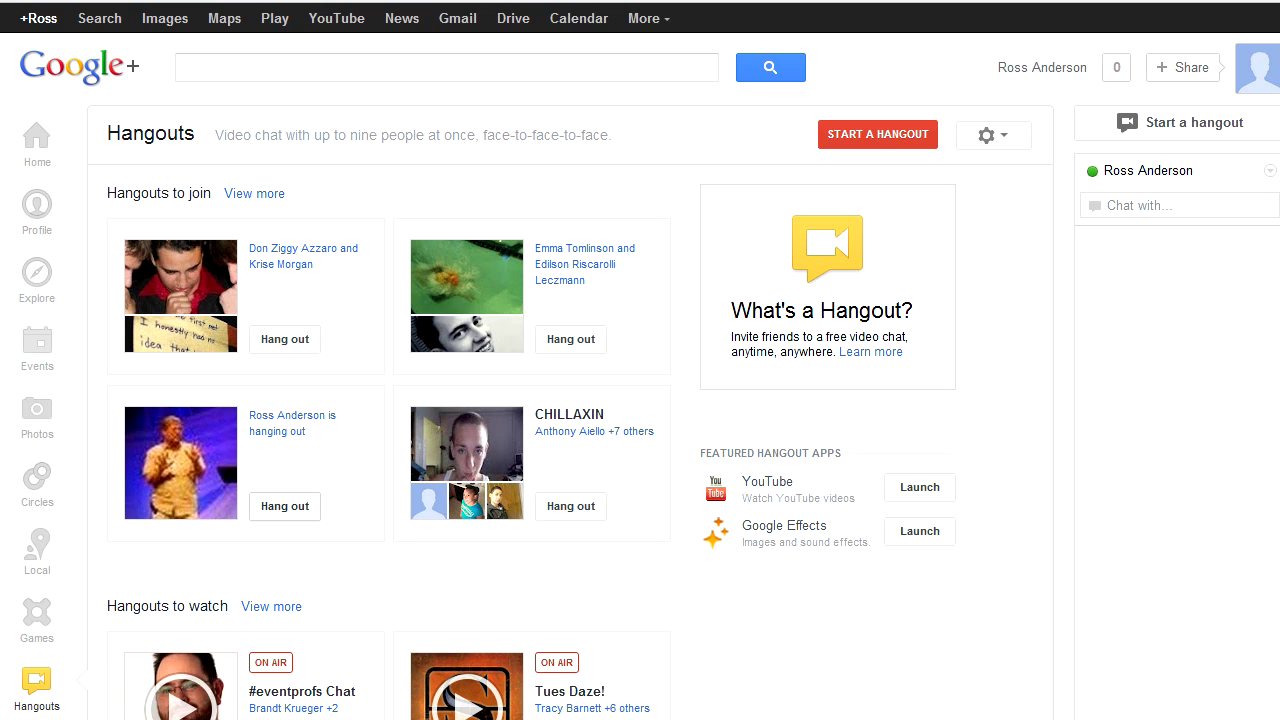
{"action": "left_click", "coordinate": [285, 506]}
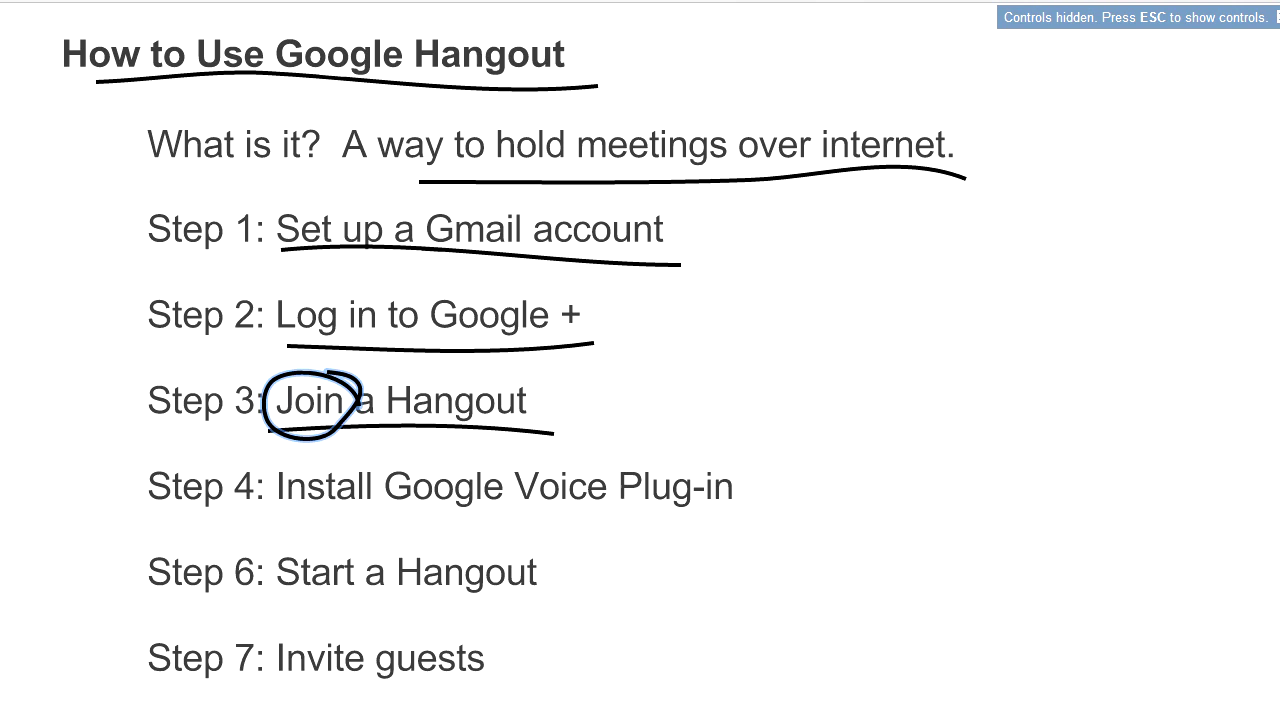
Underline the 'Install Google Voice Plug-in' step and the words 'Google Voice' on the slide
{"action": "left_click_drag", "start_coordinate": [276, 518], "coordinate": [570, 516]}
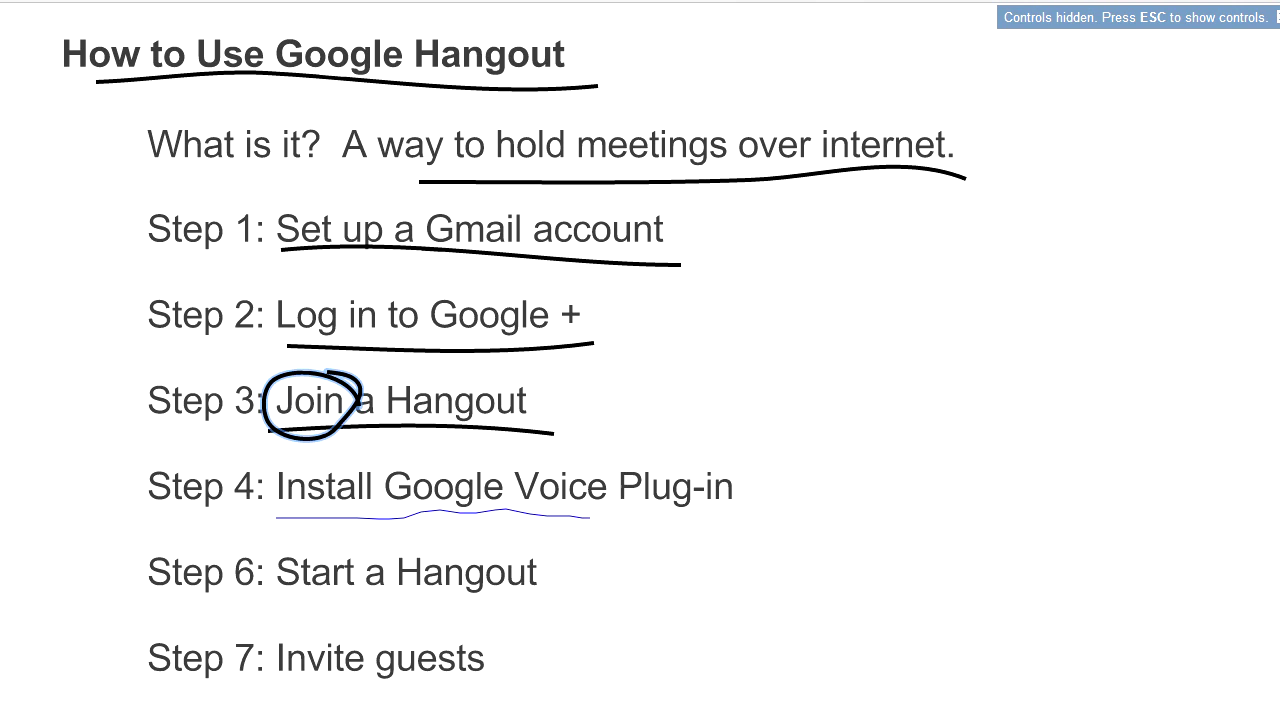
{"action": "left_click_drag", "start_coordinate": [383, 524], "coordinate": [603, 510]}
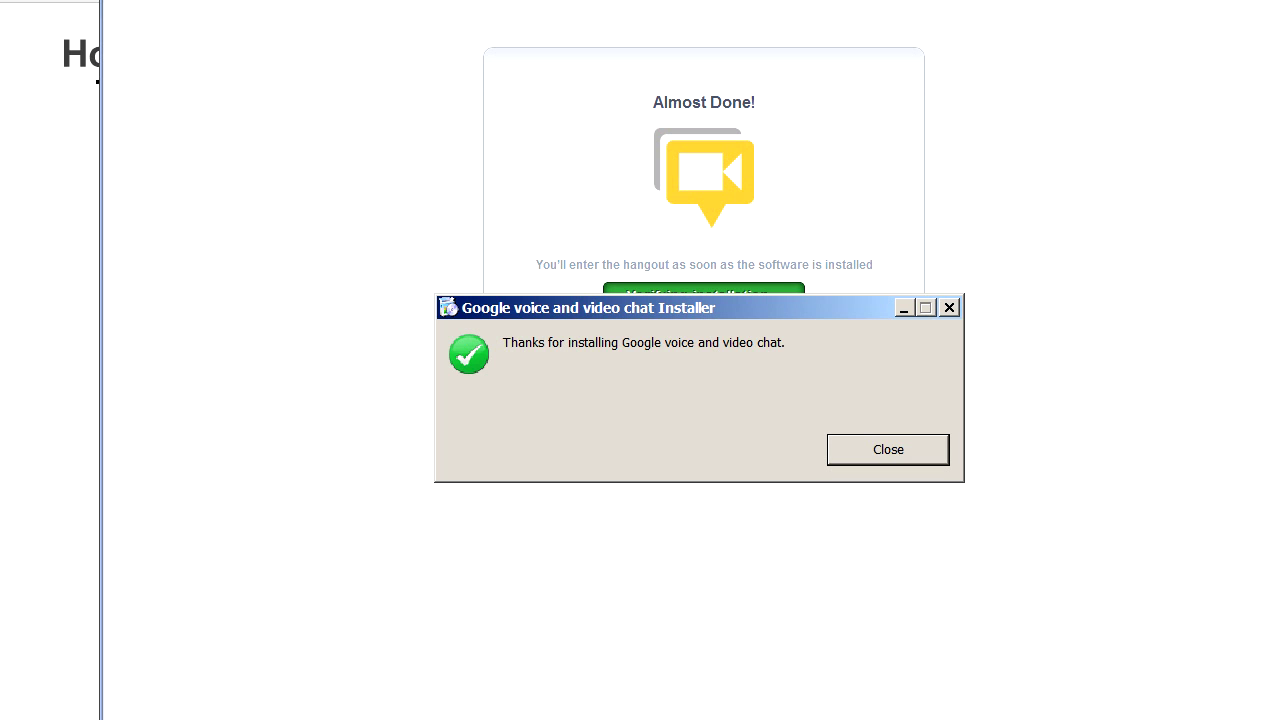
Close the 'Thanks for installing' confirmation of the voice and video chat installer
{"action": "key", "text": "Return"}
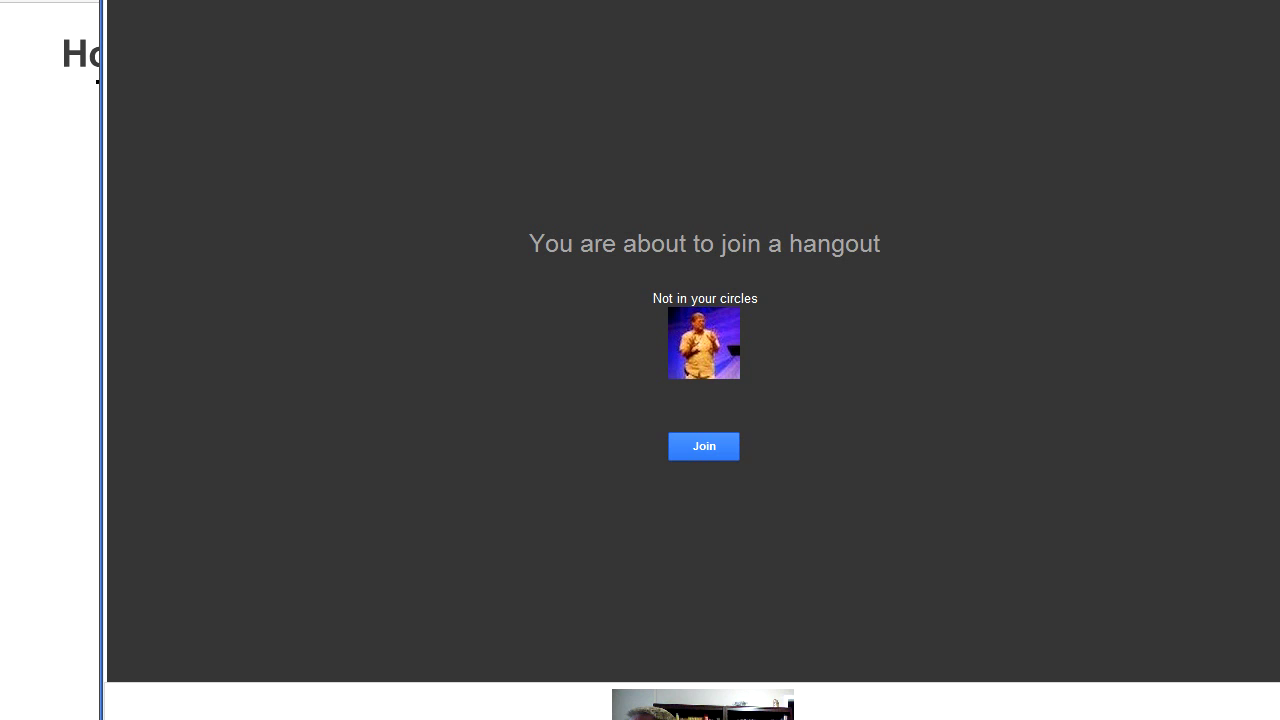
Join the hangout from the 'You are about to join a hangout' page
{"action": "left_click", "coordinate": [704, 446]}
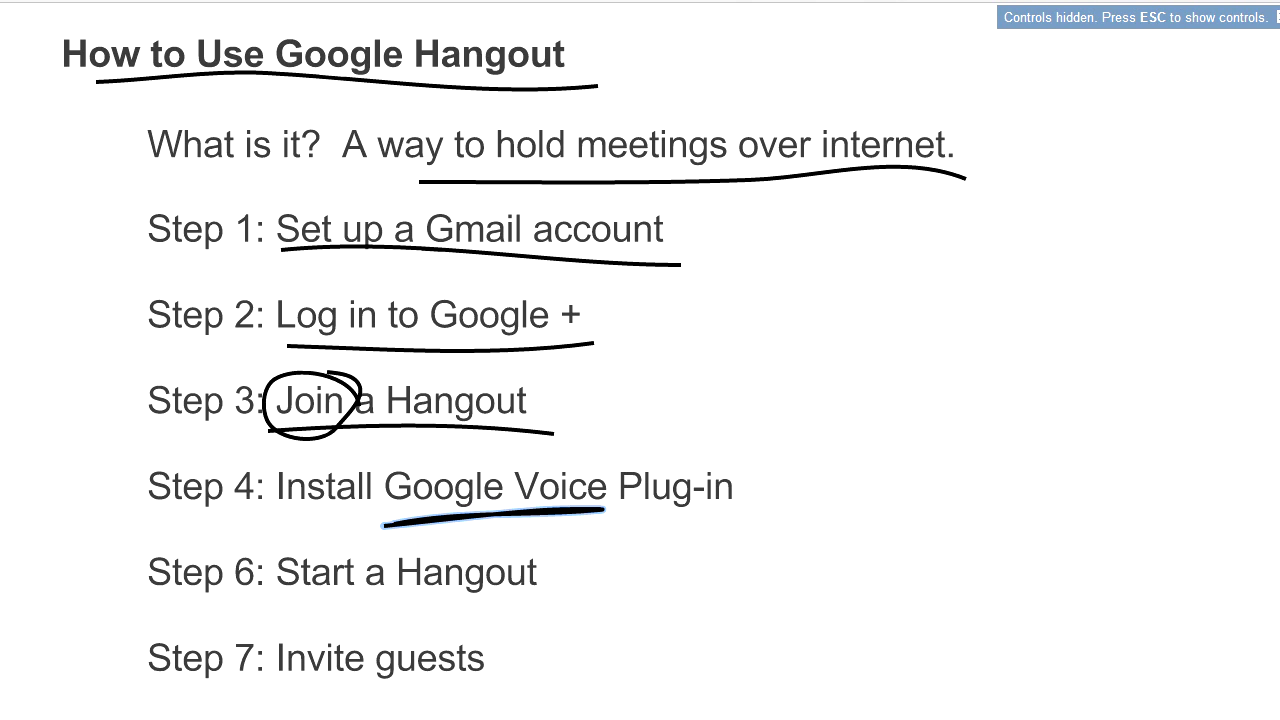
Underline the 'Start a Hangout' step on the slide with the pen
{"action": "left_click_drag", "start_coordinate": [290, 596], "coordinate": [537, 602]}
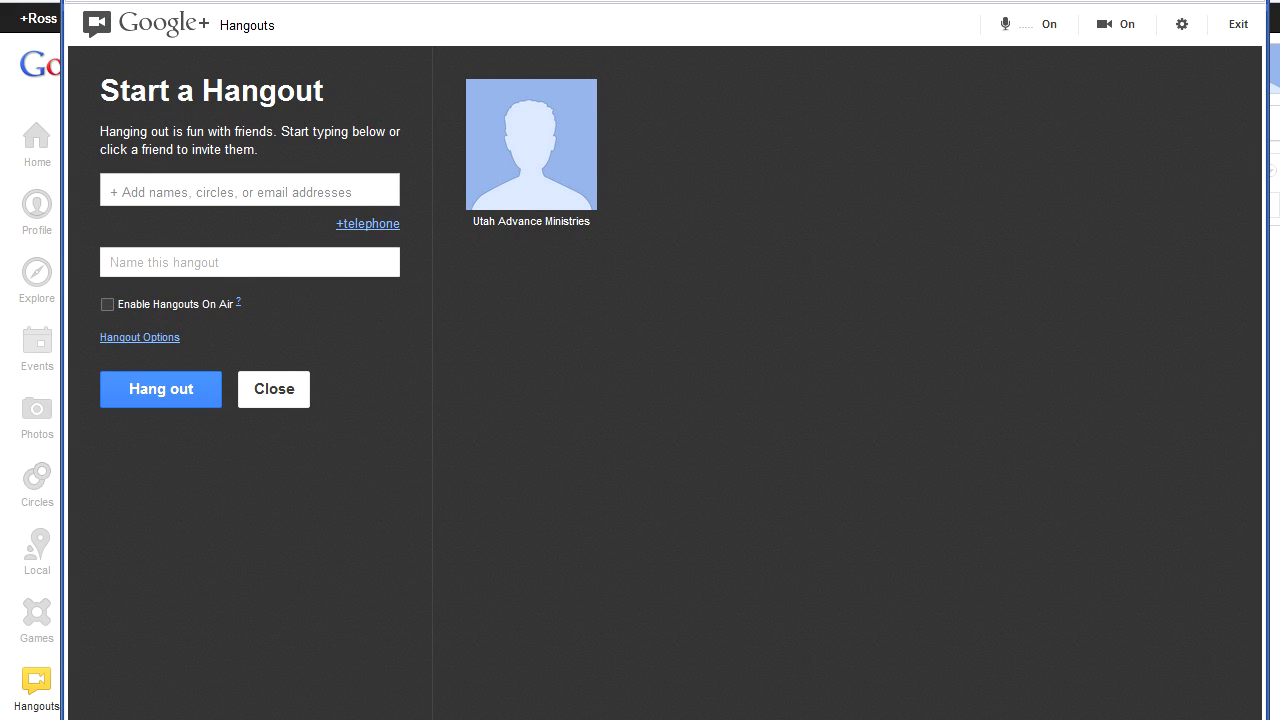
Invite the My Team circle and name the new hangout 'Team Meeting date'
{"action": "left_click", "coordinate": [250, 190]}
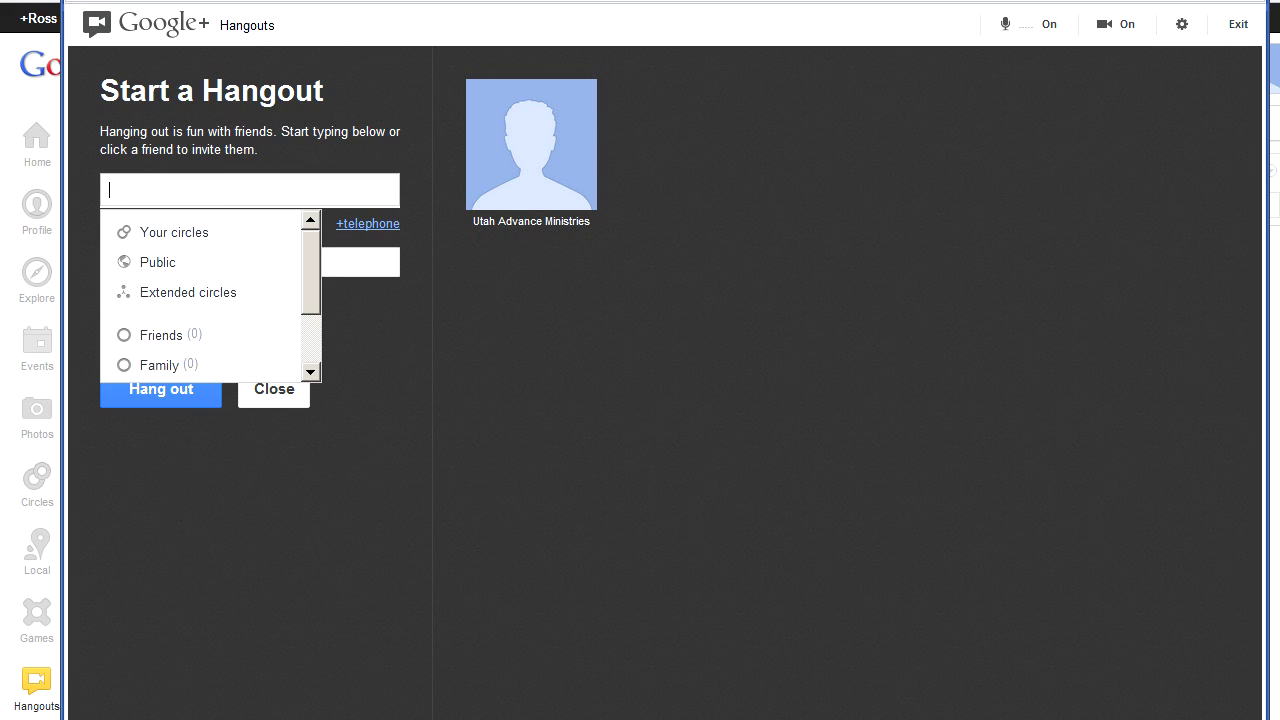
{"action": "scroll", "coordinate": [210, 295], "scroll_direction": "down", "scroll_amount": 3}
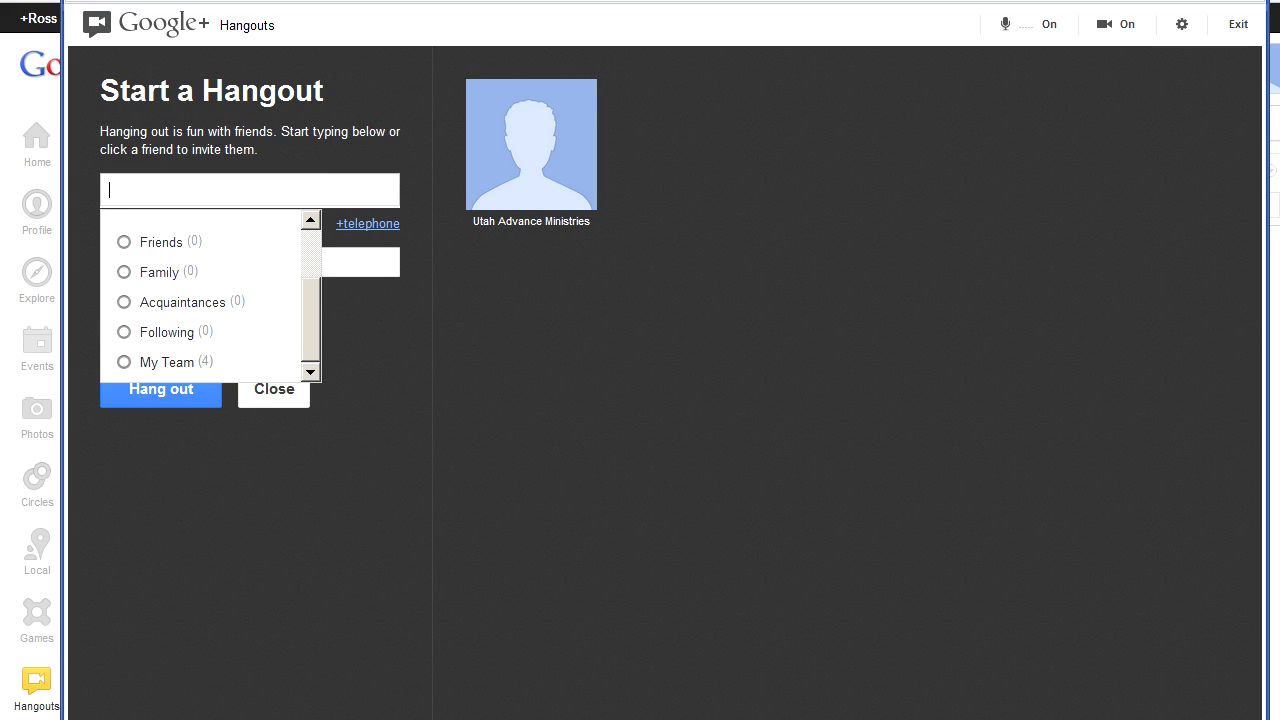
{"action": "left_click", "coordinate": [166, 362]}
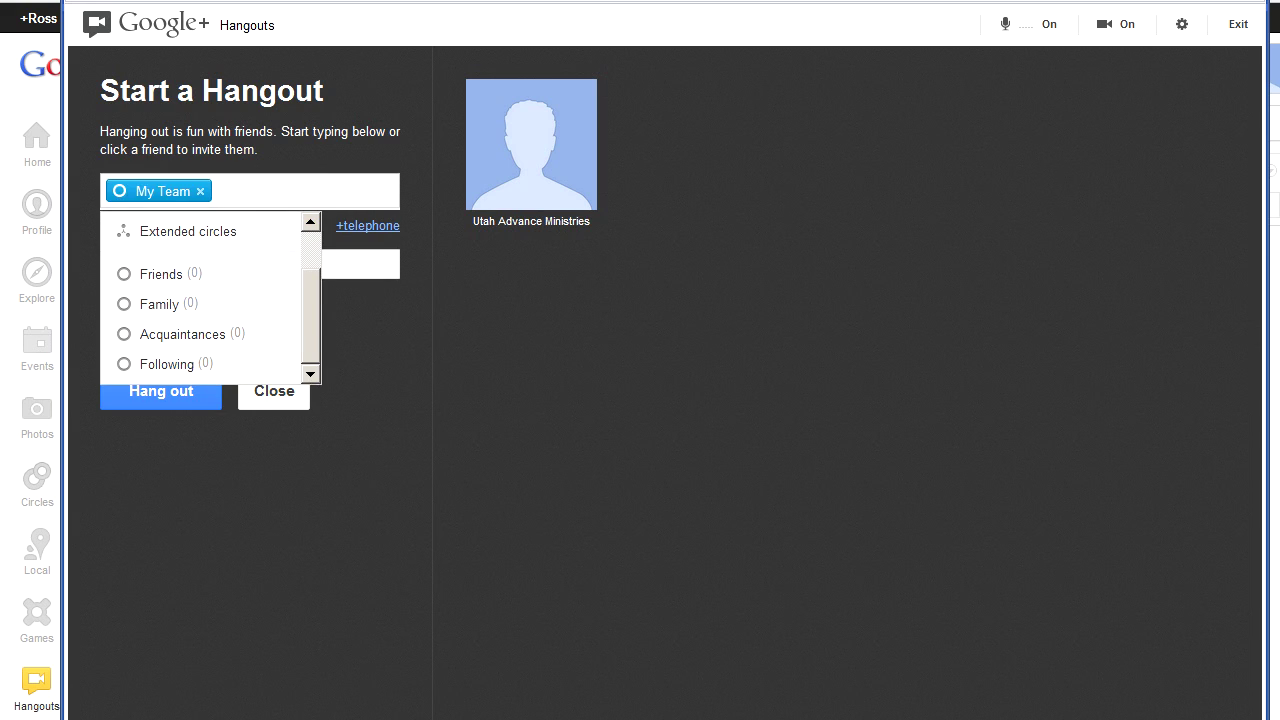
{"action": "key", "text": "Tab"}
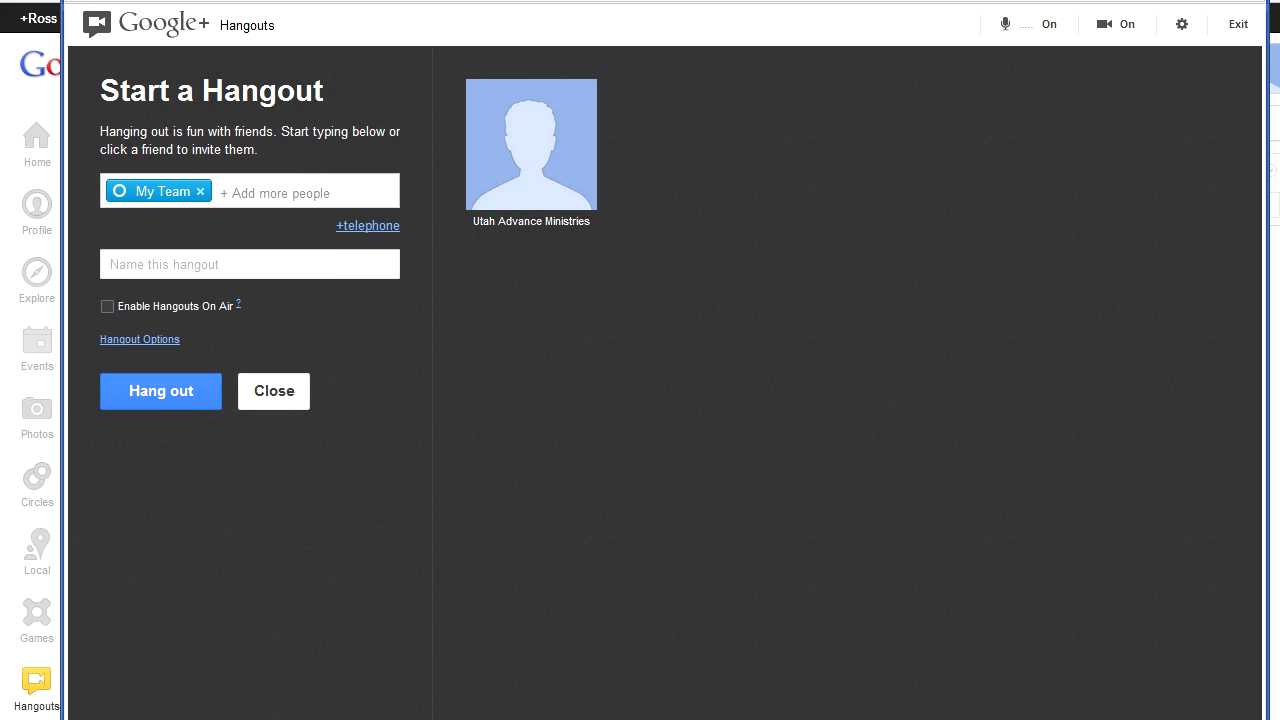
{"action": "left_click", "coordinate": [250, 264]}
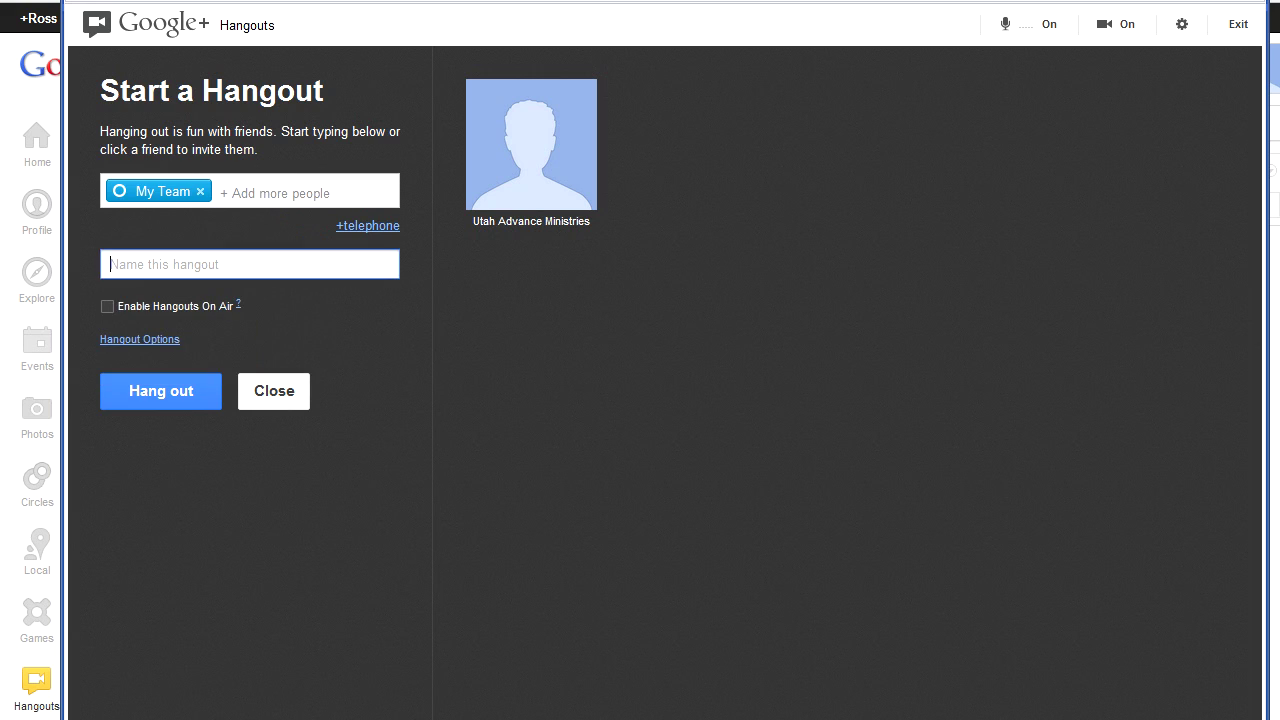
{"action": "type", "text": "Team Meeting date"}
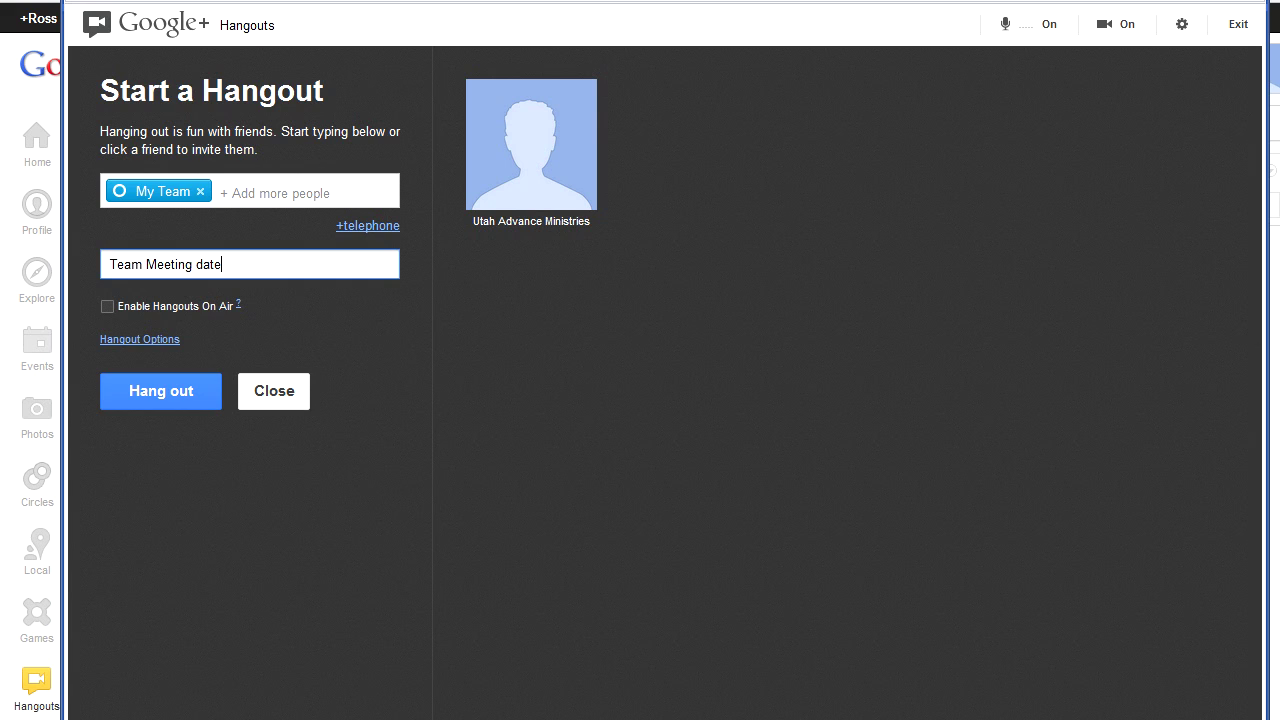
Start the 'Team Meeting date' hangout, then underline 'Step 7: Invite guests' on the slide
{"action": "left_click", "coordinate": [160, 391]}
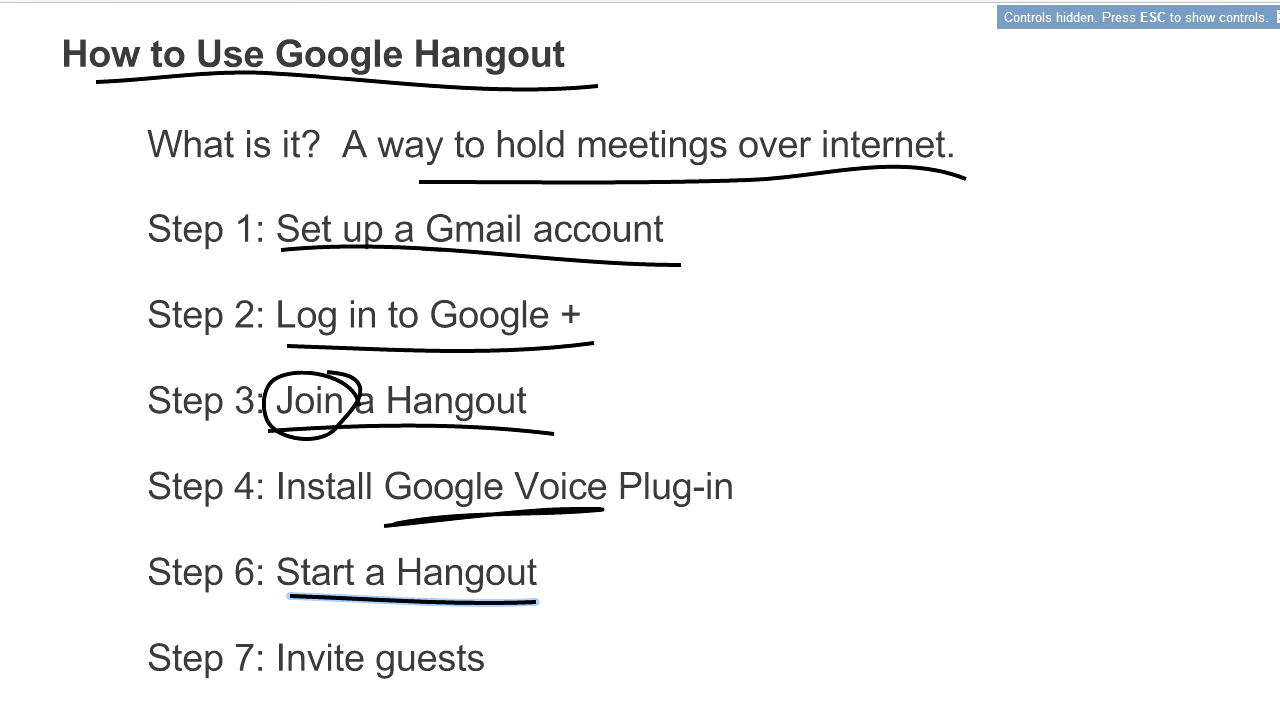
{"action": "left_click_drag", "start_coordinate": [159, 683], "coordinate": [519, 680]}
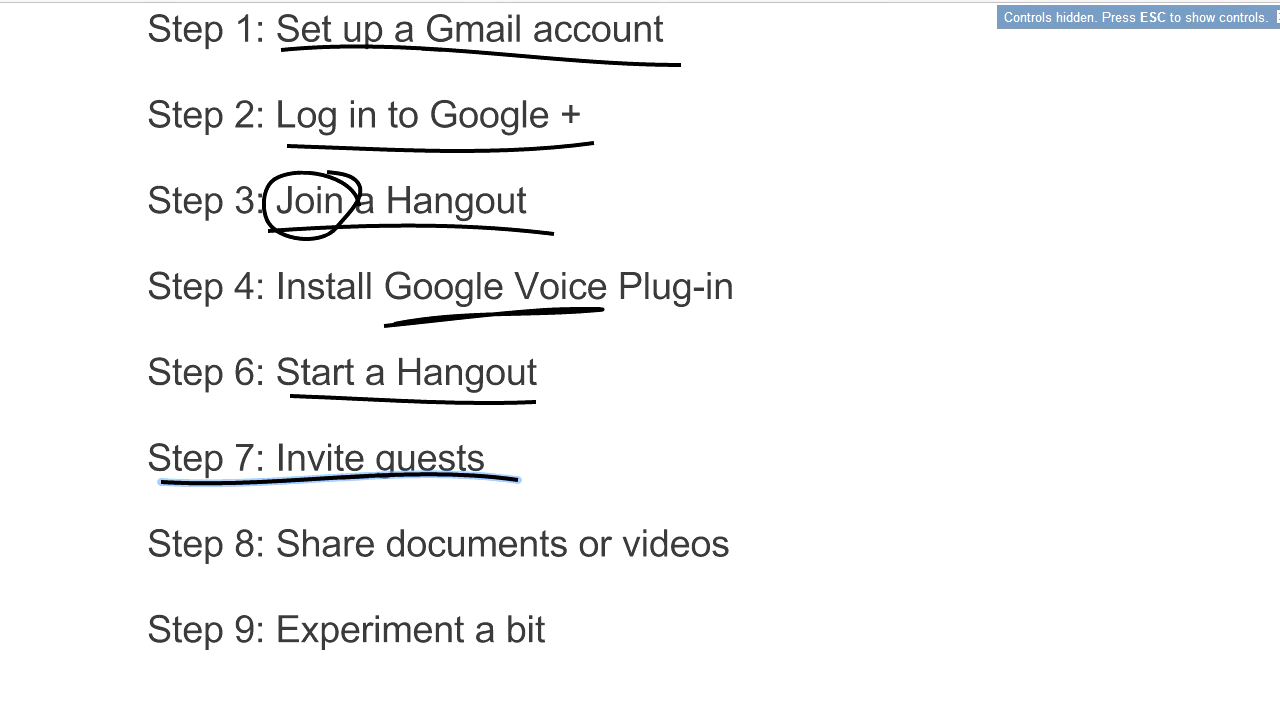
Underline 'Share documents' and circle 'documents' in Step 8, then open the hangout's group chat
{"action": "mouse_move", "coordinate": [290, 568]}
{"action": "left_mouse_down"}
{"action": "mouse_move", "coordinate": [570, 562]}
{"action": "mouse_move", "coordinate": [450, 512]}
{"action": "mouse_move", "coordinate": [388, 556]}
{"action": "left_mouse_up"}
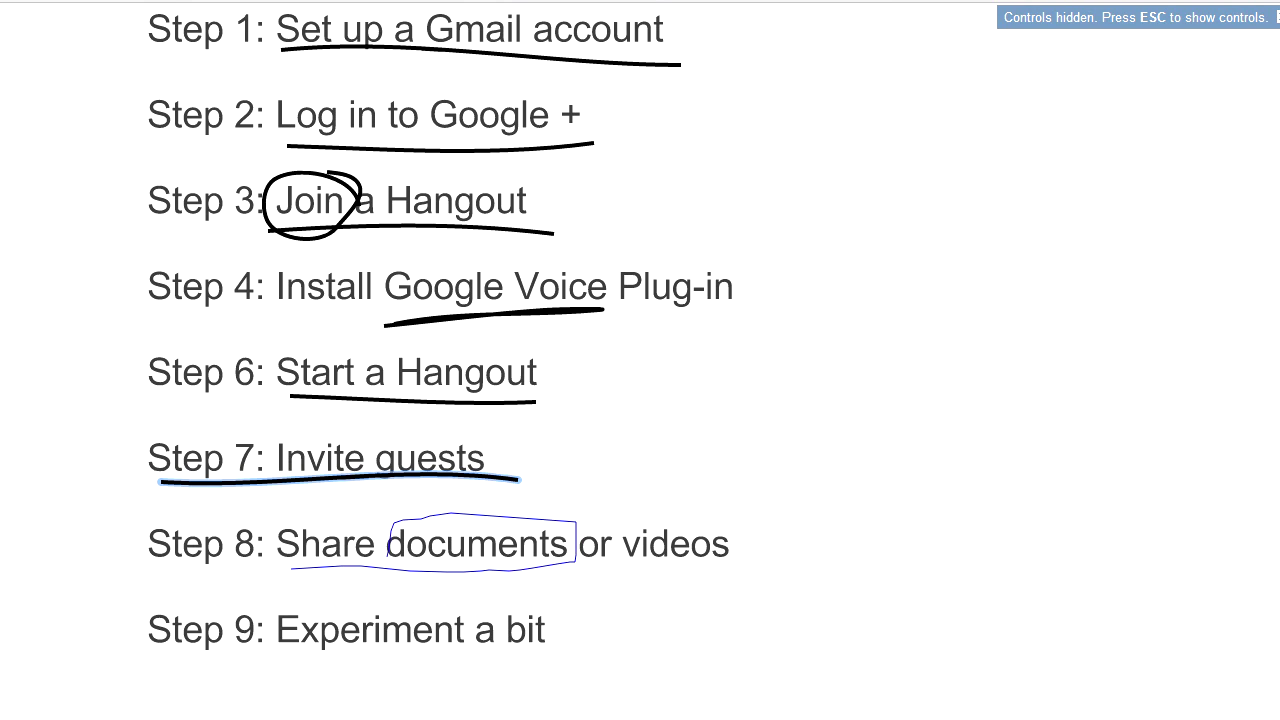
{"action": "left_click_drag", "start_coordinate": [598, 565], "coordinate": [704, 580]}
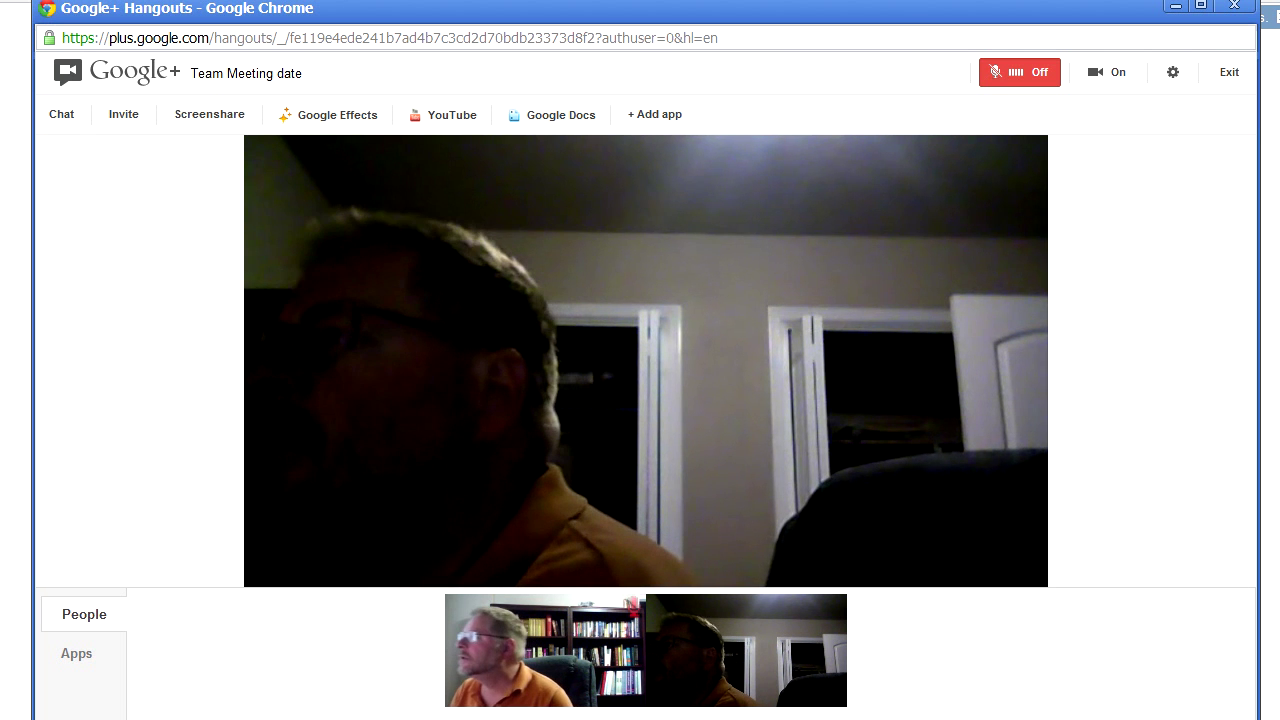
{"action": "left_click", "coordinate": [61, 114]}
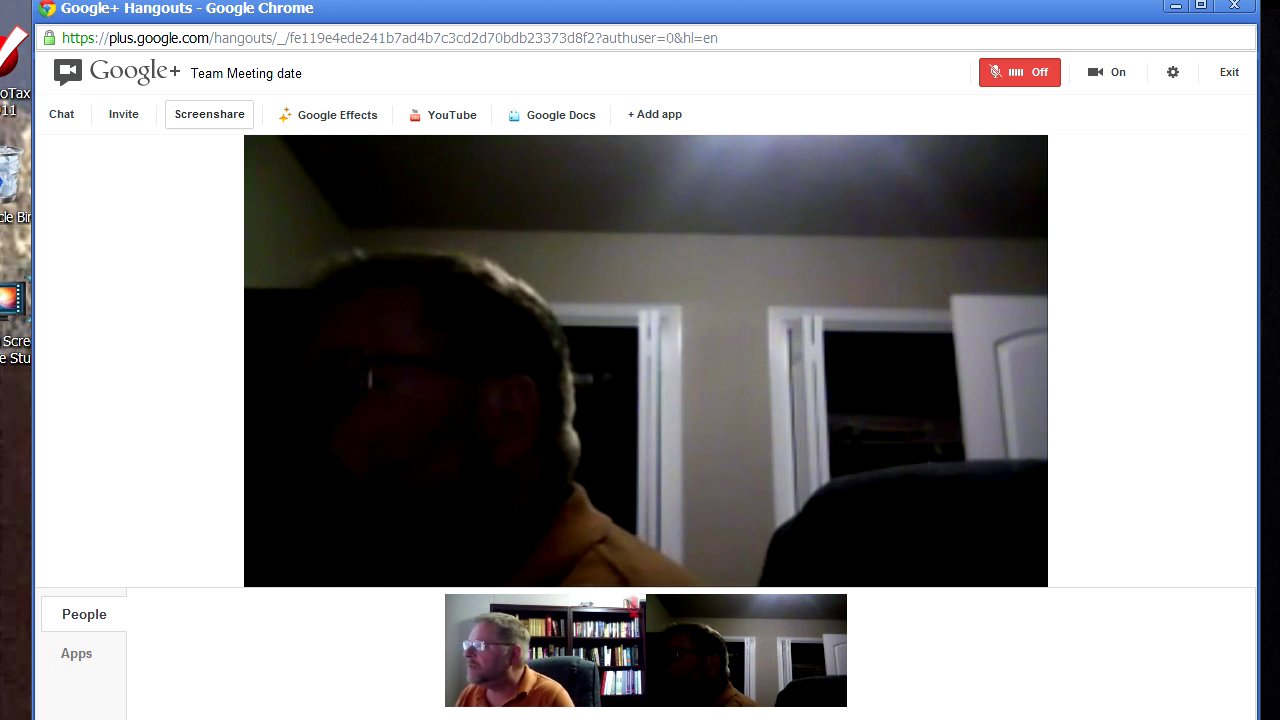
Screenshare the Windows Media Player window with the Team Meeting date hangout
{"action": "left_click", "coordinate": [209, 114]}
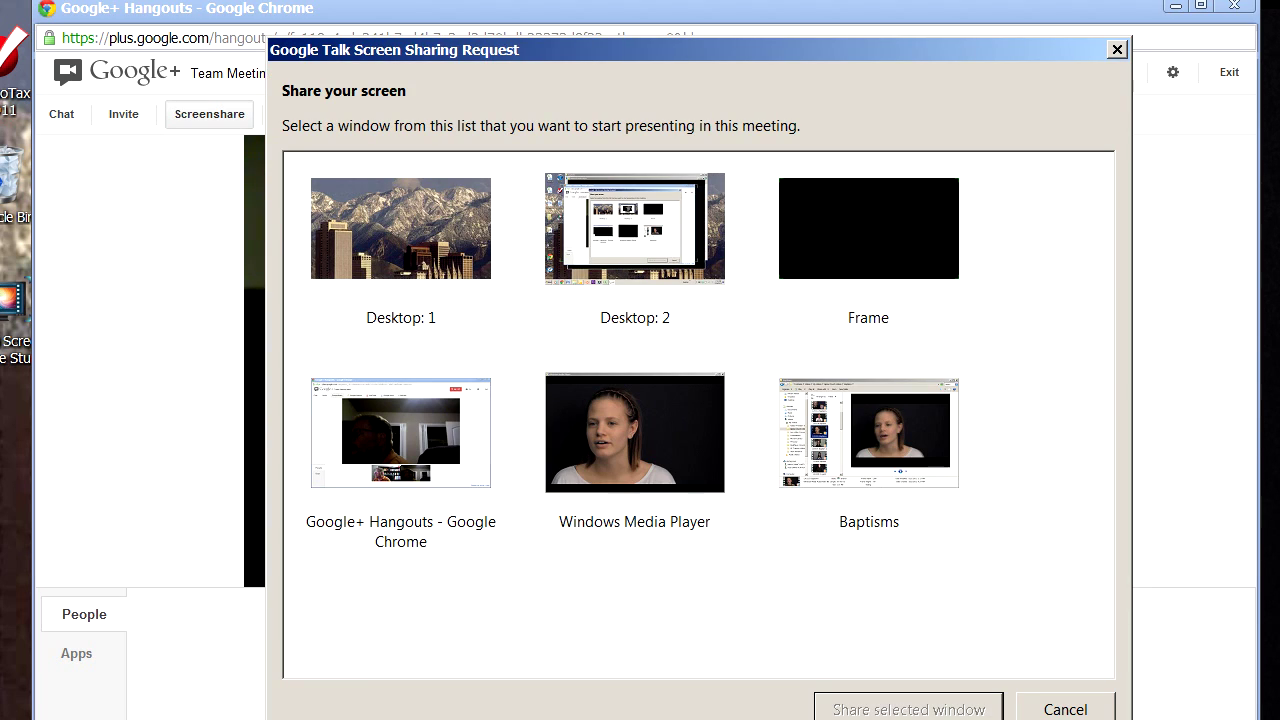
{"action": "left_click", "coordinate": [635, 432]}
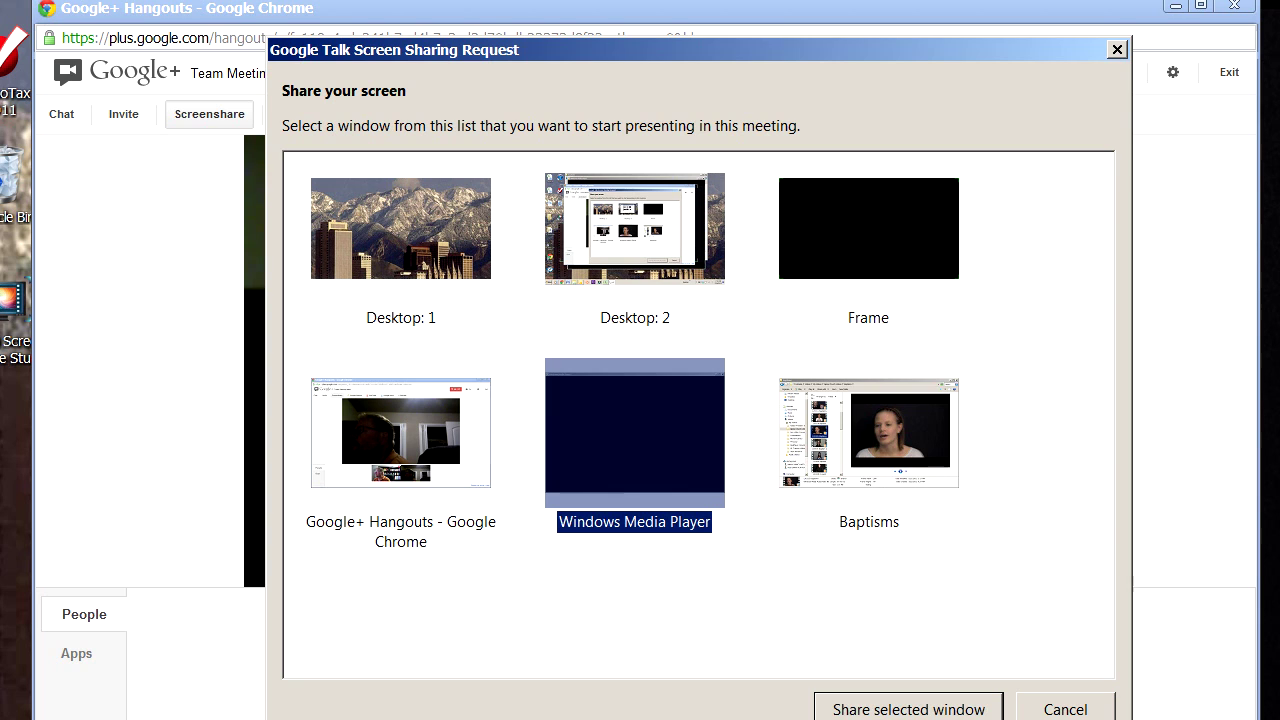
{"action": "key", "text": "Return"}
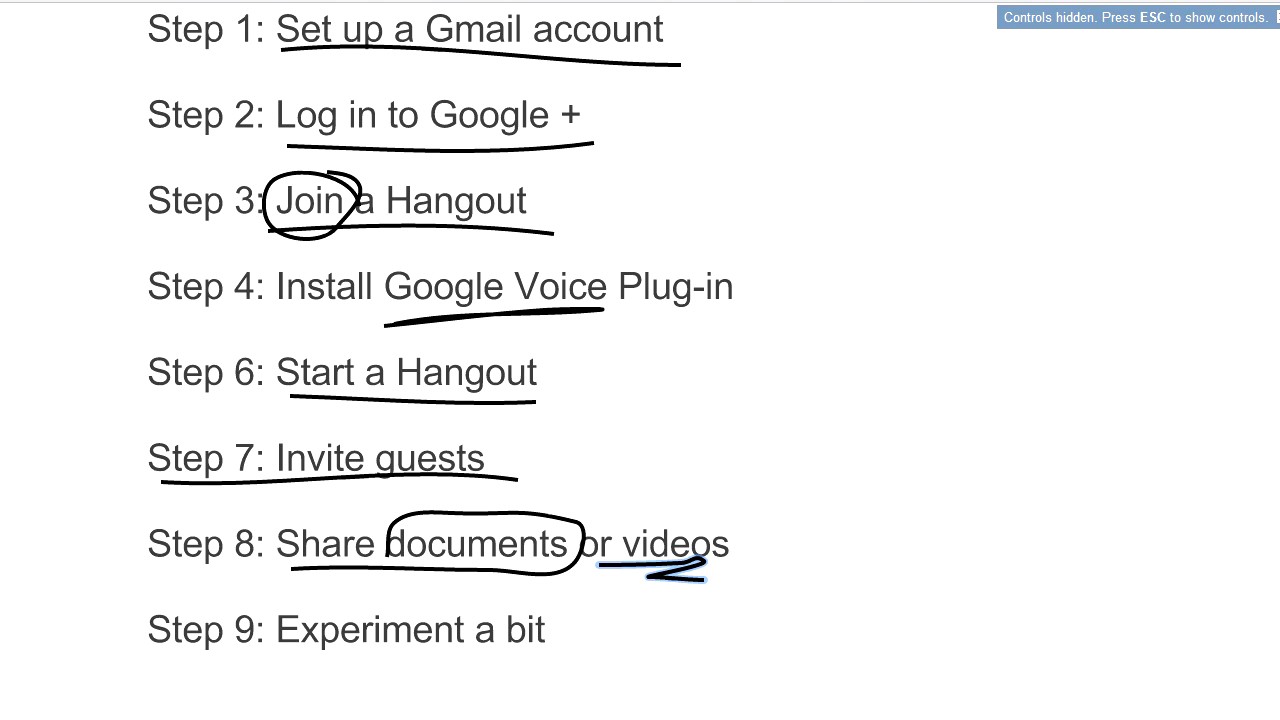
Draw a freehand underline beneath 'Step 9: Experiment a bit' on the step slide
{"action": "left_click_drag", "start_coordinate": [190, 658], "coordinate": [452, 667]}
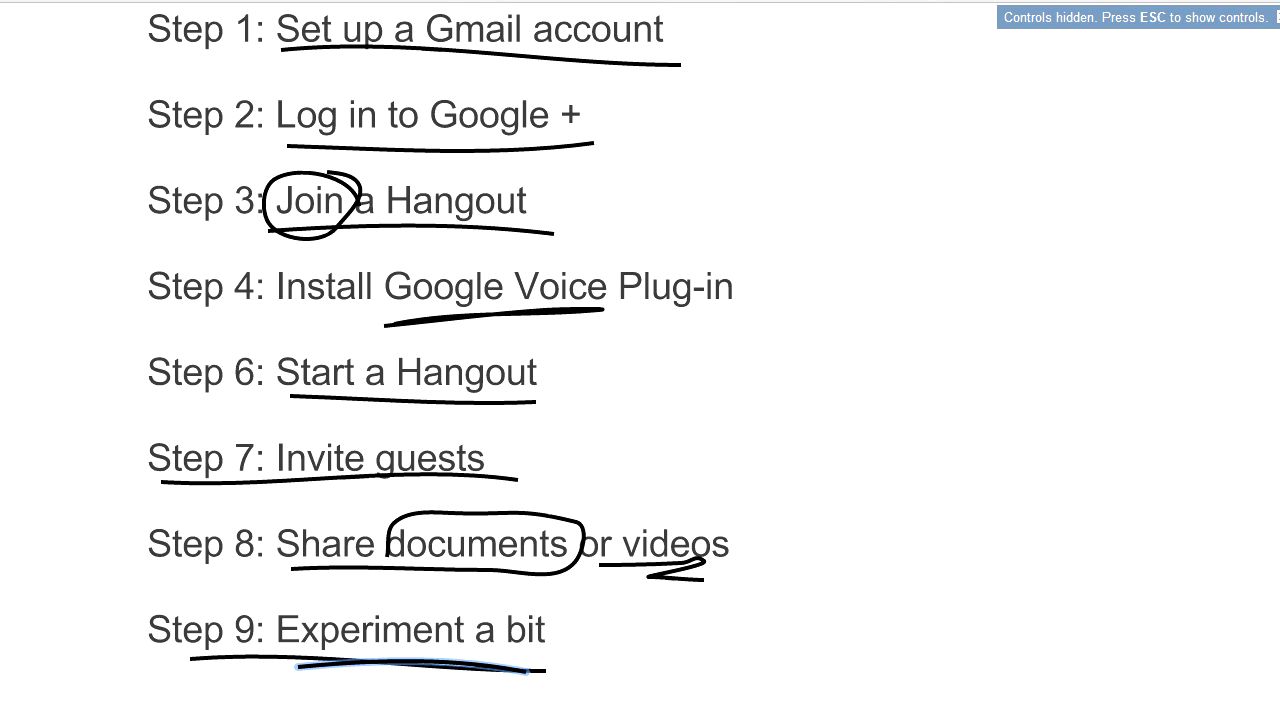
Switch from the full-screen step list back to the Team Meeting date hangout
{"action": "key", "text": "alt+Tab"}
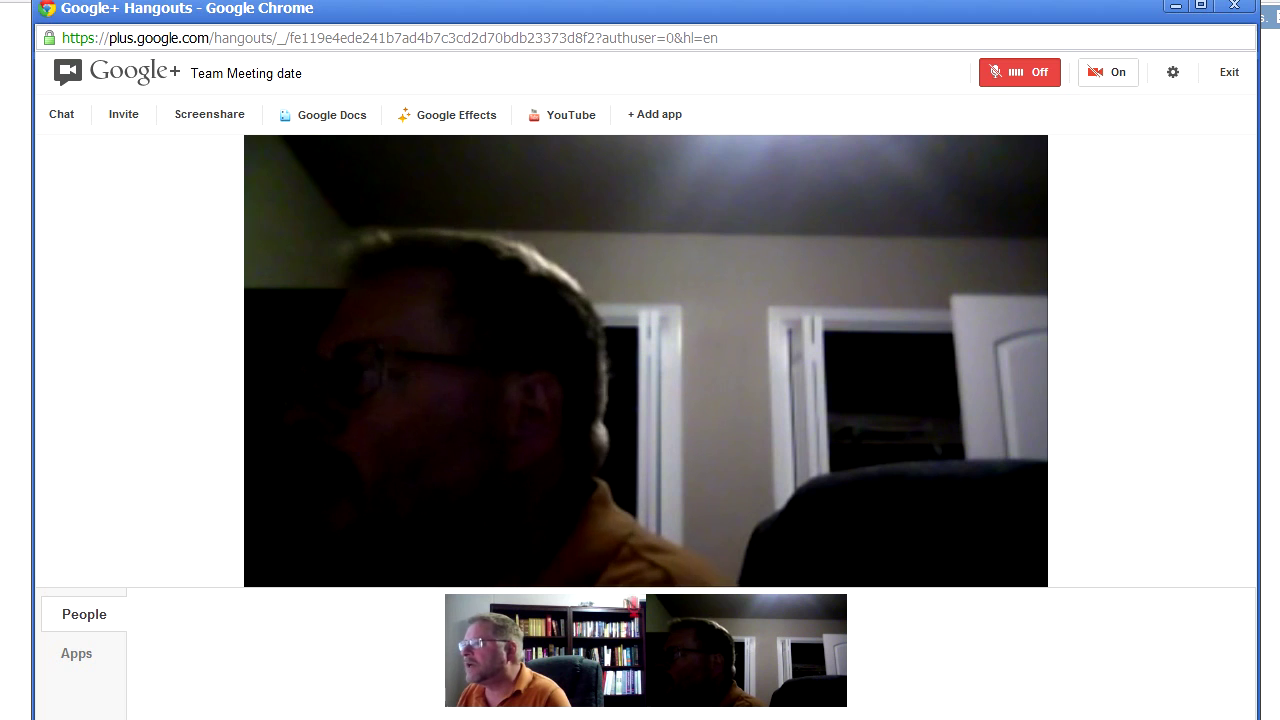
{"action": "left_click", "coordinate": [1108, 72]}
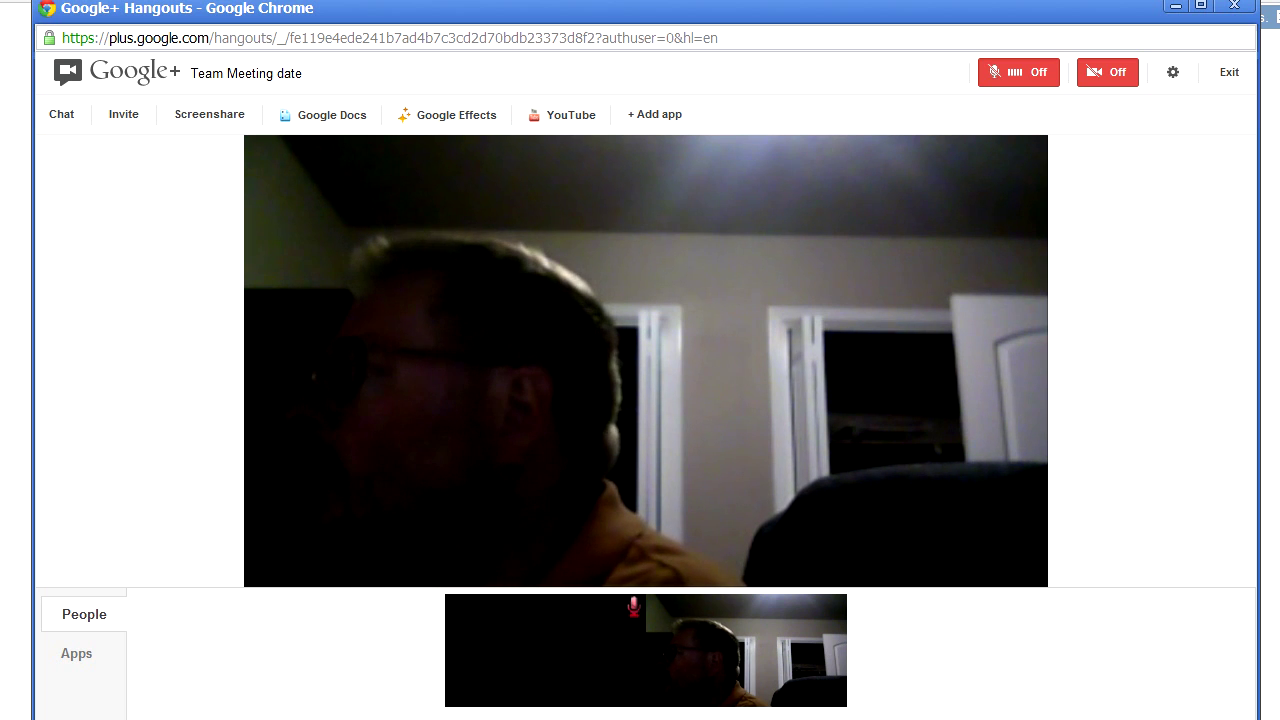
{"action": "key", "text": "ctrl+e"}
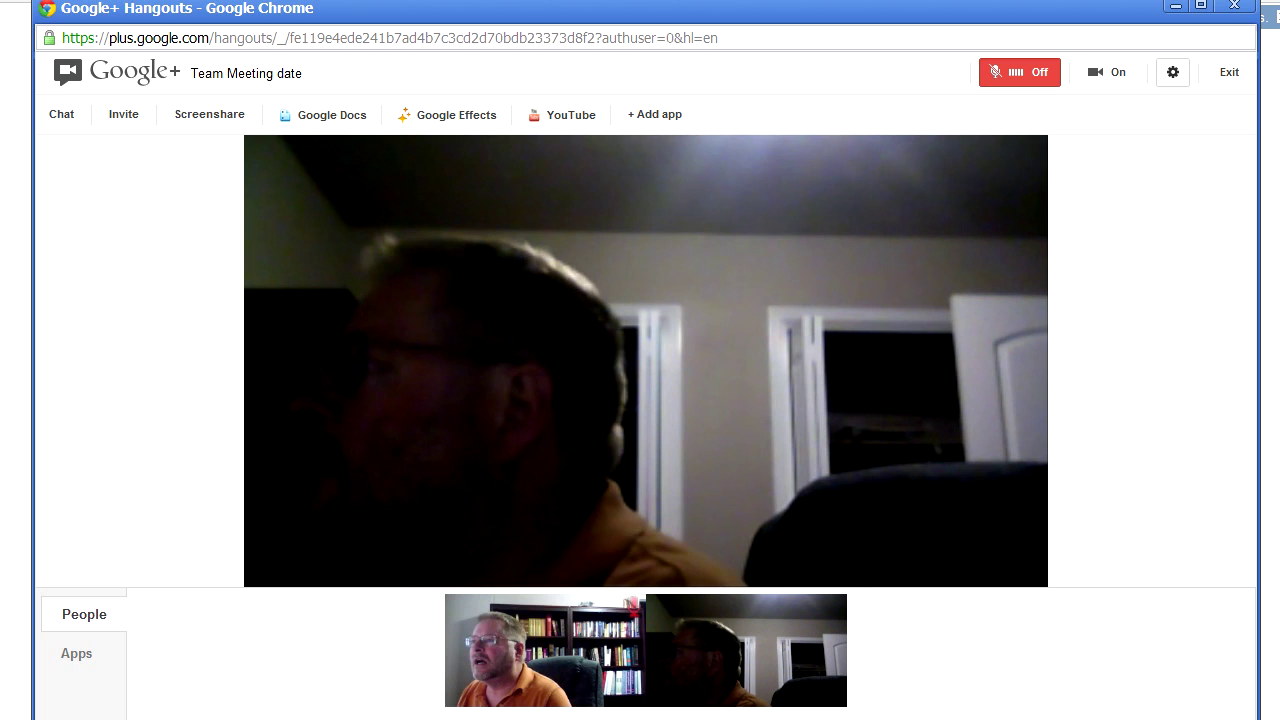